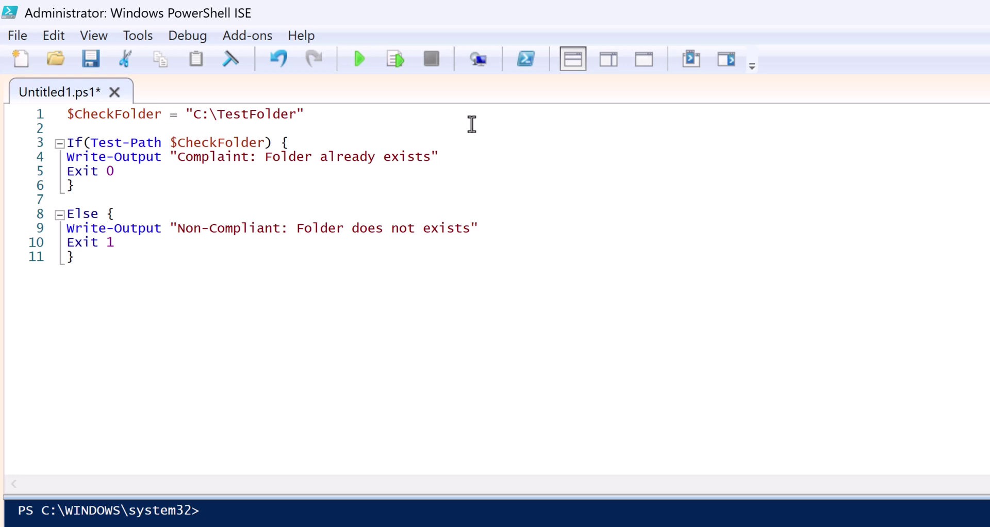
Step: Run the C:\TestFolder detection script and save it as detect_checkfolder in the Check Folder Simple folder
{"action": "left_click", "coordinate": [344, 296]}
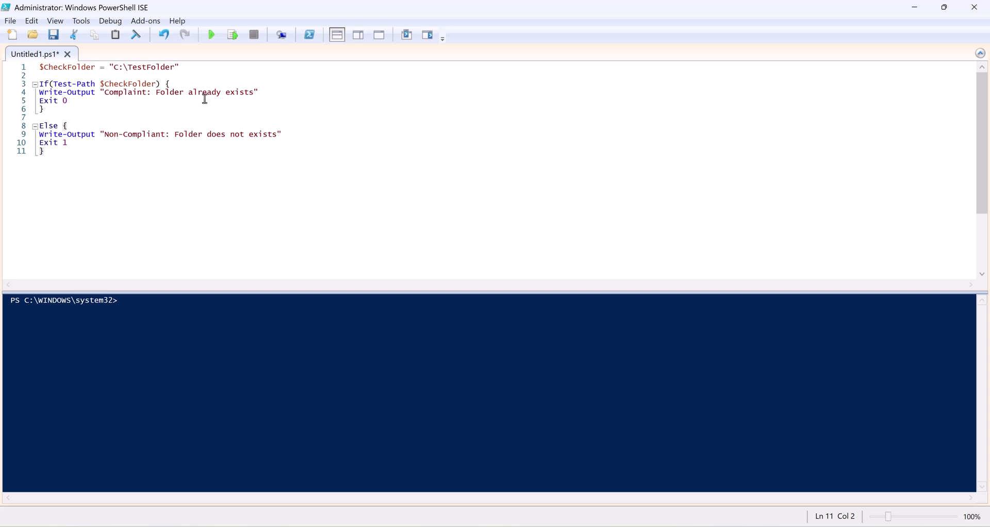
{"action": "left_click", "coordinate": [213, 37]}
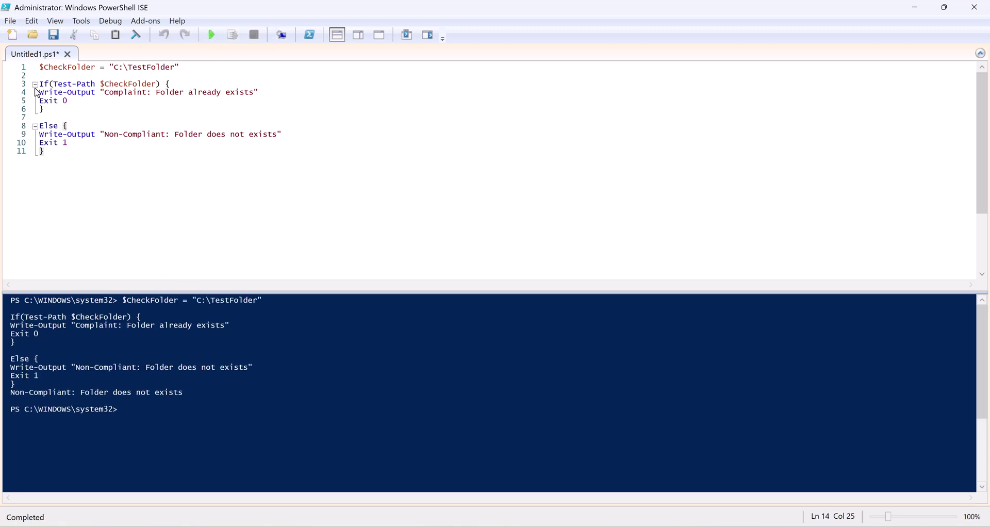
{"action": "left_click", "coordinate": [10, 21]}
{"action": "left_click", "coordinate": [49, 84]}
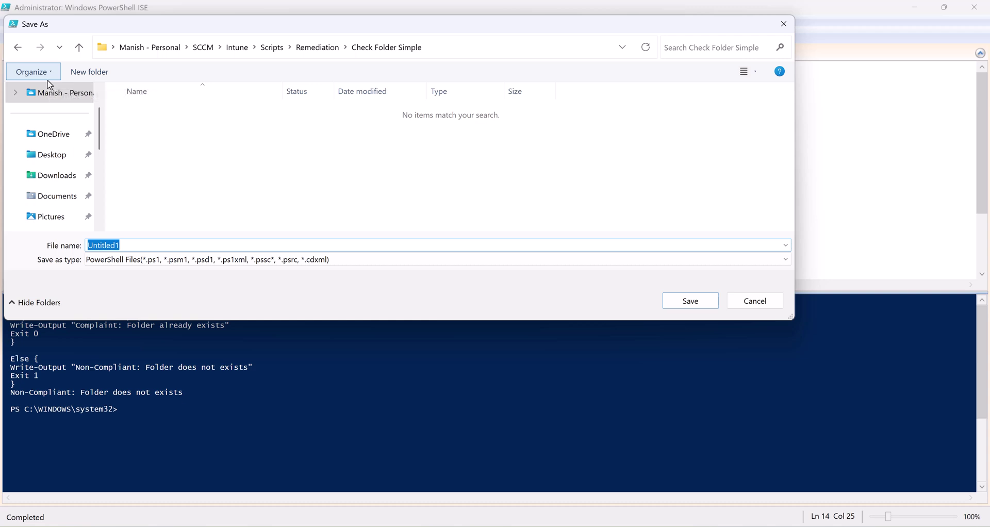
{"action": "type", "text": "detect_checkfolder"}
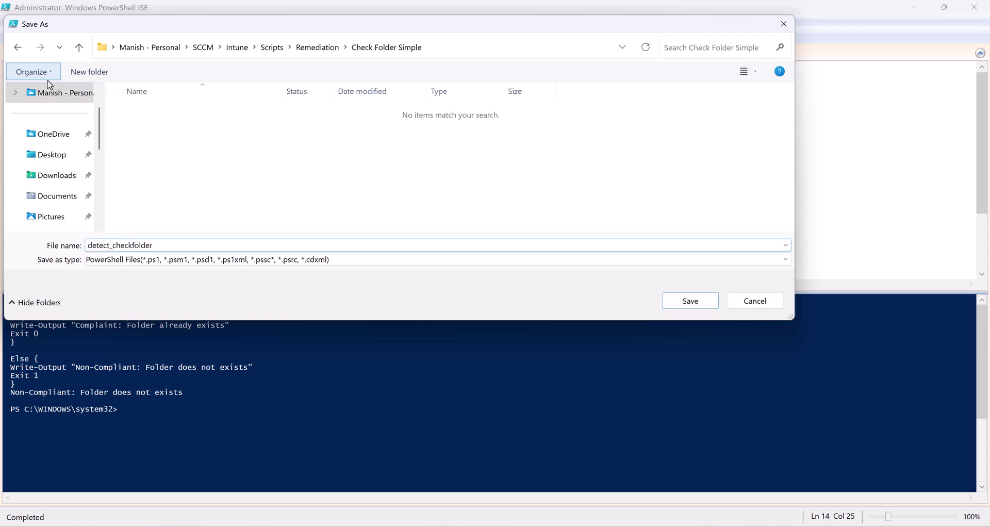
{"action": "left_click", "coordinate": [685, 300]}
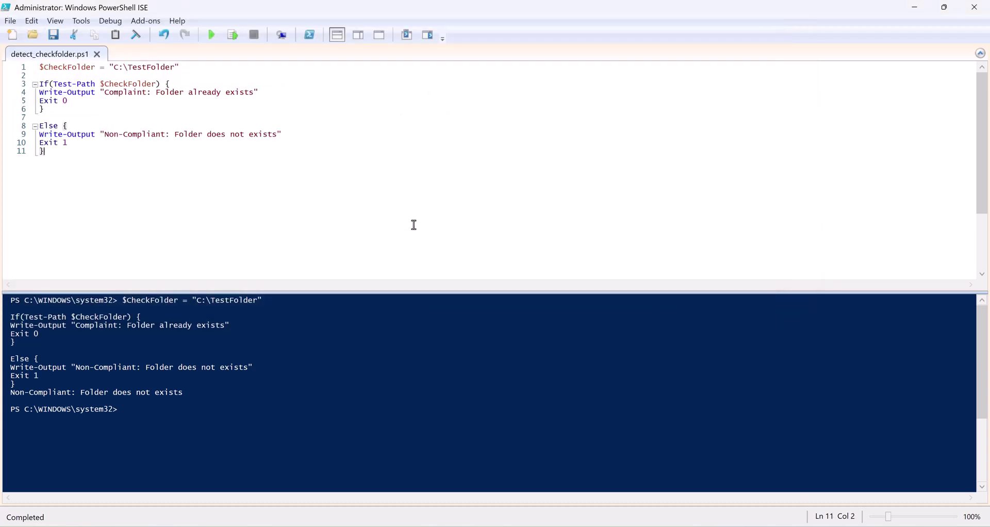
Step: Create a new script containing New-Item -Name "TestFolder" -Path "c:\" -ItemType Directory | Out-Null and run it
{"action": "key", "text": "ctrl+n"}
{"action": "key", "text": "Return"}
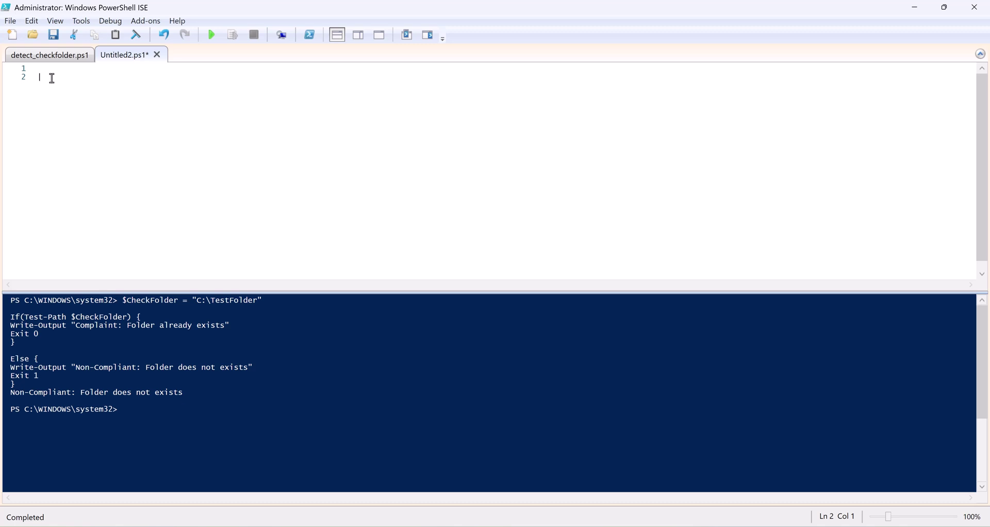
{"action": "type", "text": "New-Item -Name \"TestFolder\" -Path \"c:\\\" -ItemType Directory | Out-Null"}
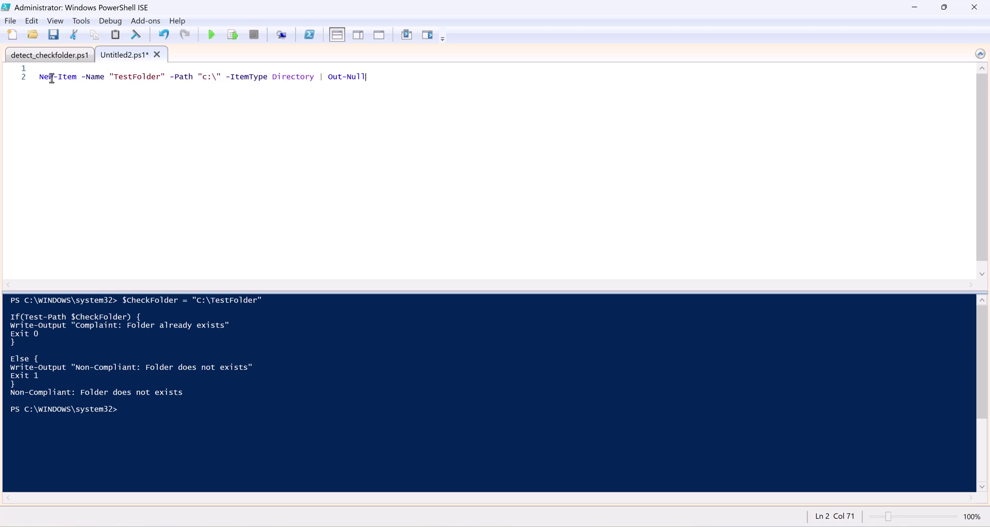
{"action": "left_click", "coordinate": [212, 35]}
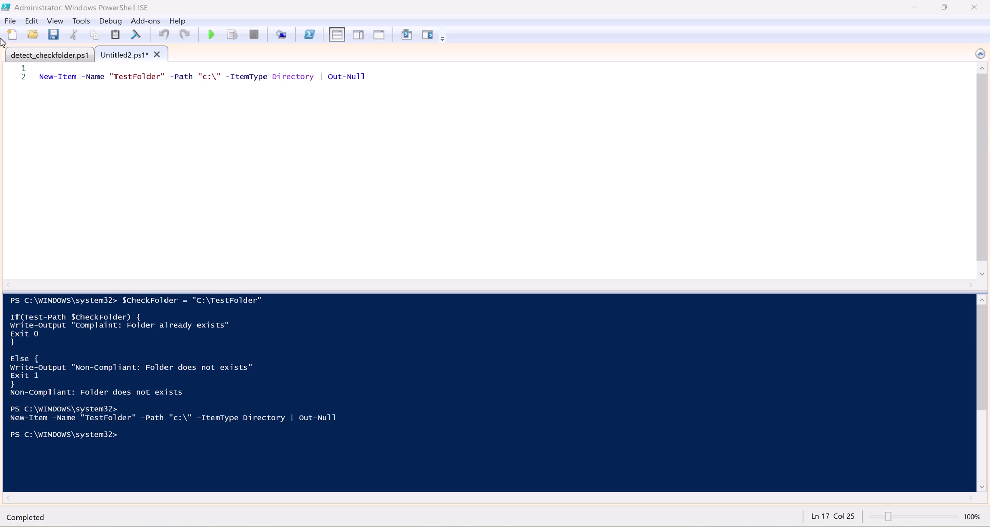
Step: Save the folder-creation script as Remediate_checkfolder in the Check Folder Simple folder
{"action": "key", "text": "ctrl+s"}
{"action": "left_click", "coordinate": [701, 311]}
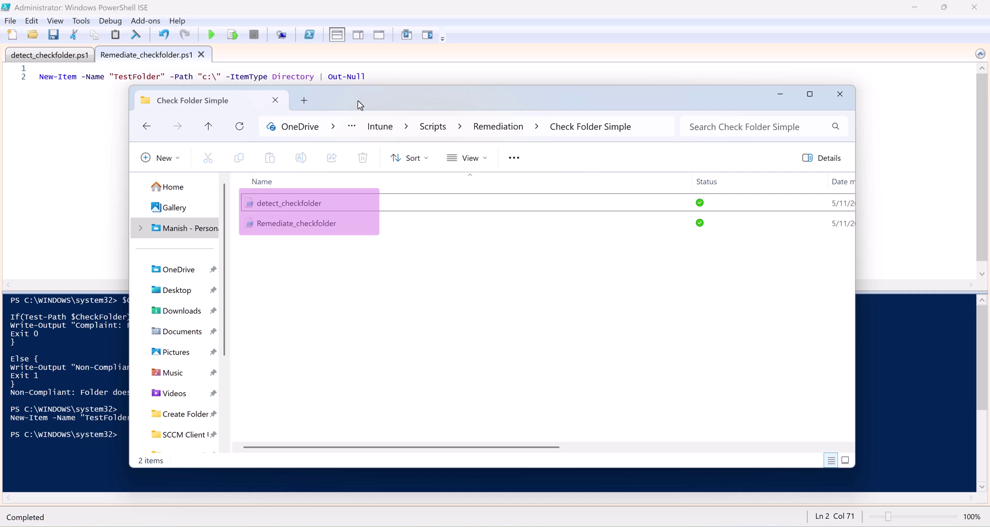
{"action": "left_click", "coordinate": [309, 107]}
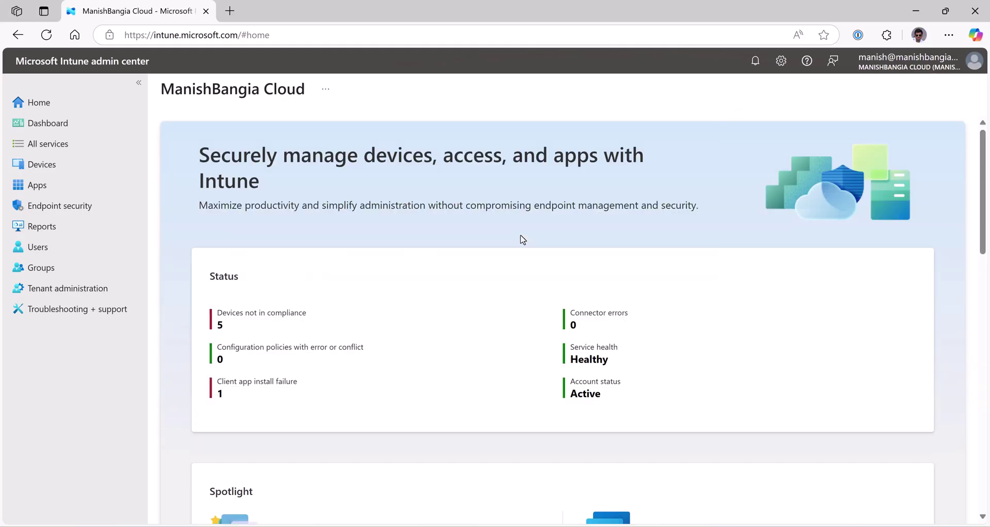
Step: Open the Scripts and remediations page for Windows devices in the Microsoft Intune admin center
{"action": "left_click", "coordinate": [52, 173]}
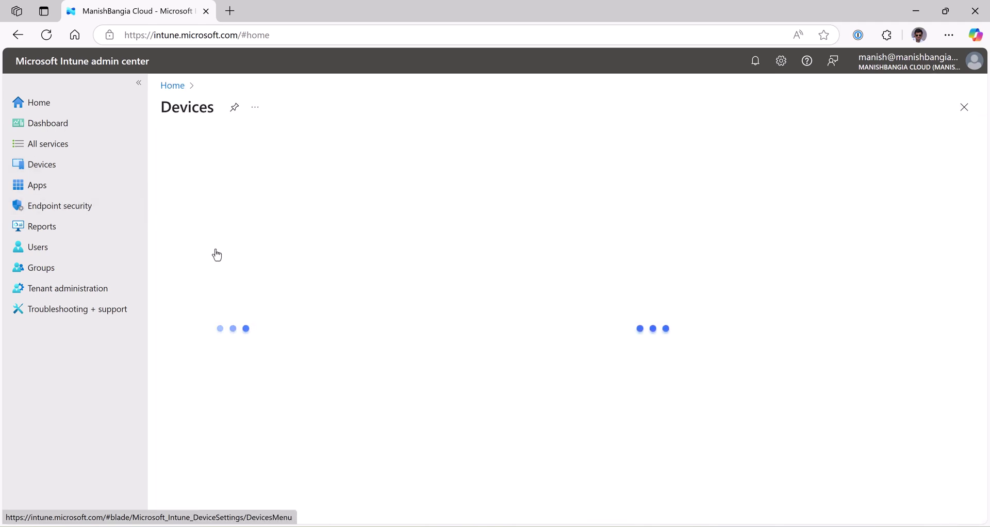
{"action": "left_click", "coordinate": [207, 336]}
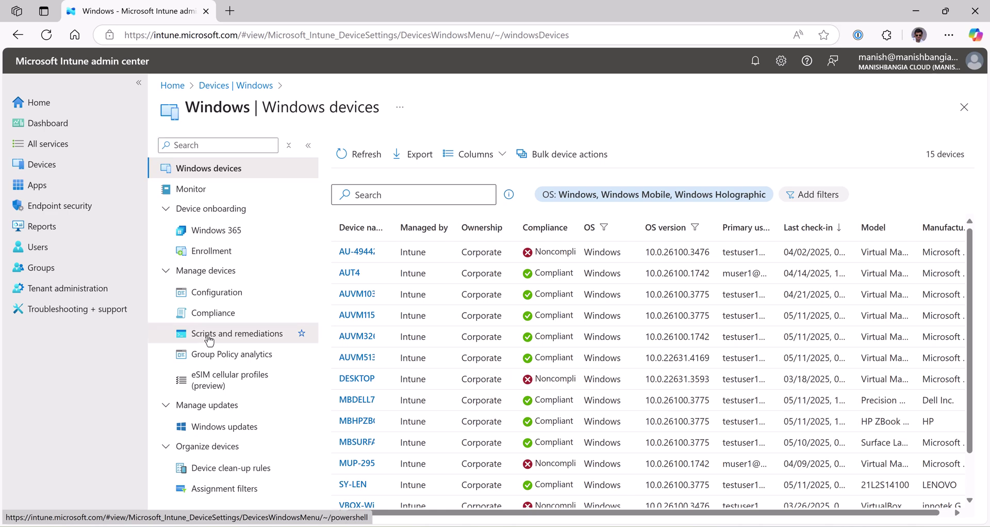
{"action": "left_click", "coordinate": [209, 336]}
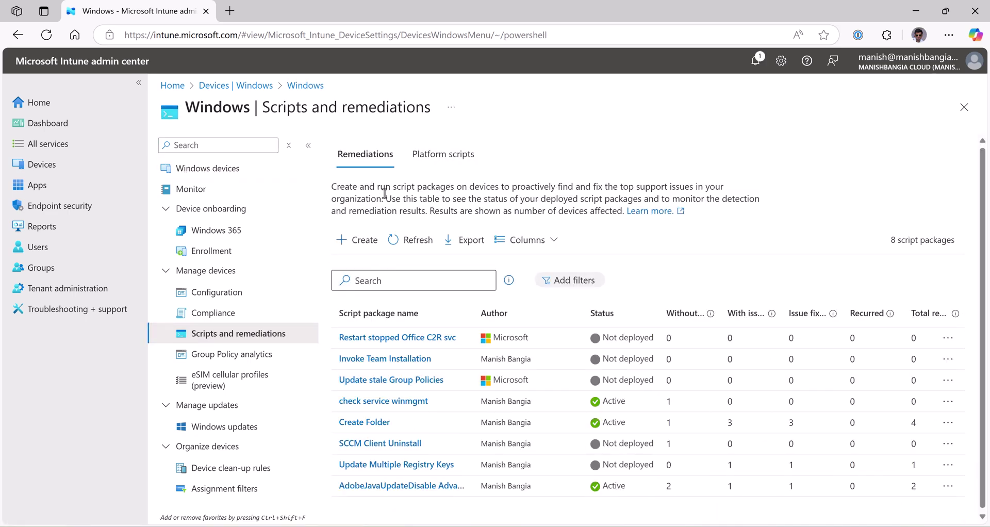
Step: Create a custom script package named "Create Folder - Simple Script" and proceed to its settings
{"action": "left_click", "coordinate": [355, 243]}
{"action": "type", "text": "Create Folder - Simple Script"}
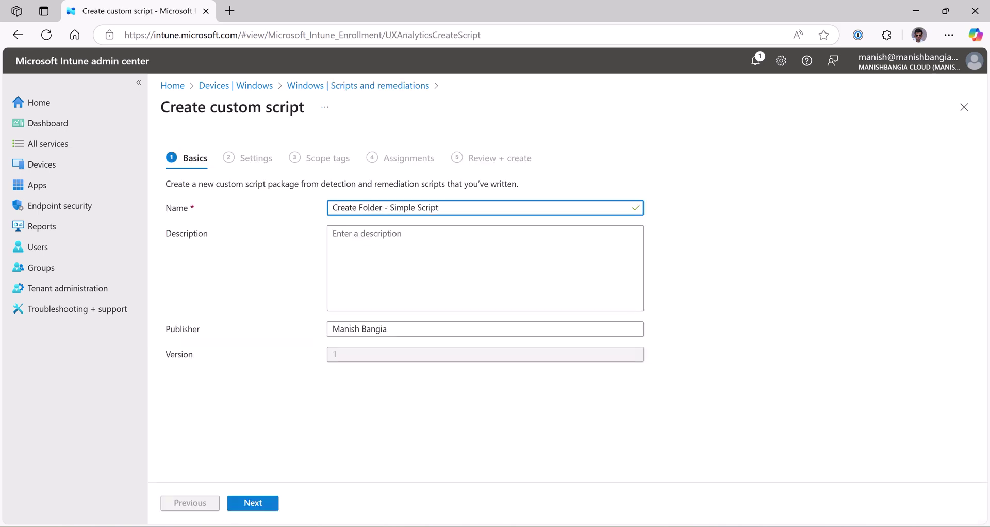
{"action": "left_click", "coordinate": [252, 504]}
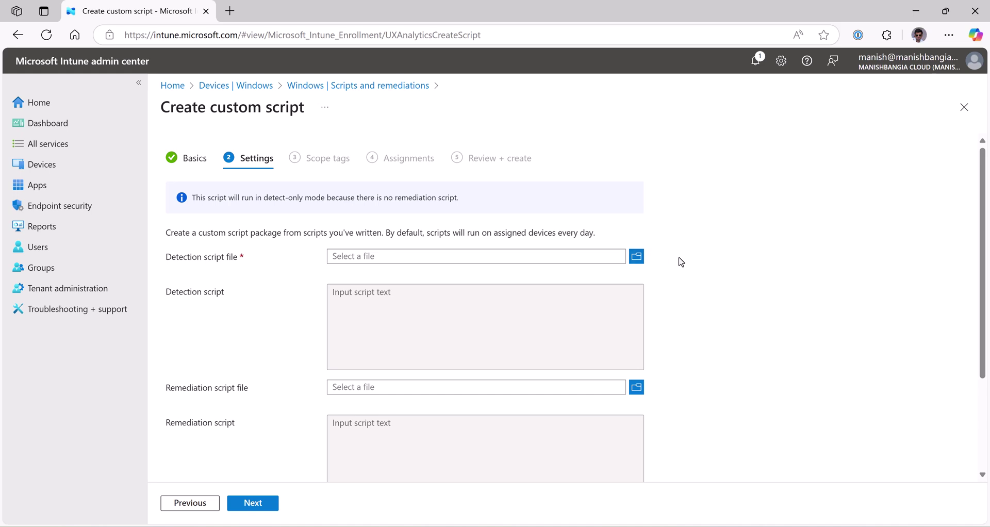
Step: Upload detect_checkfolder.ps1 as the detection script and Remediate_checkfolder.ps1 as the remediation script
{"action": "left_click", "coordinate": [637, 256]}
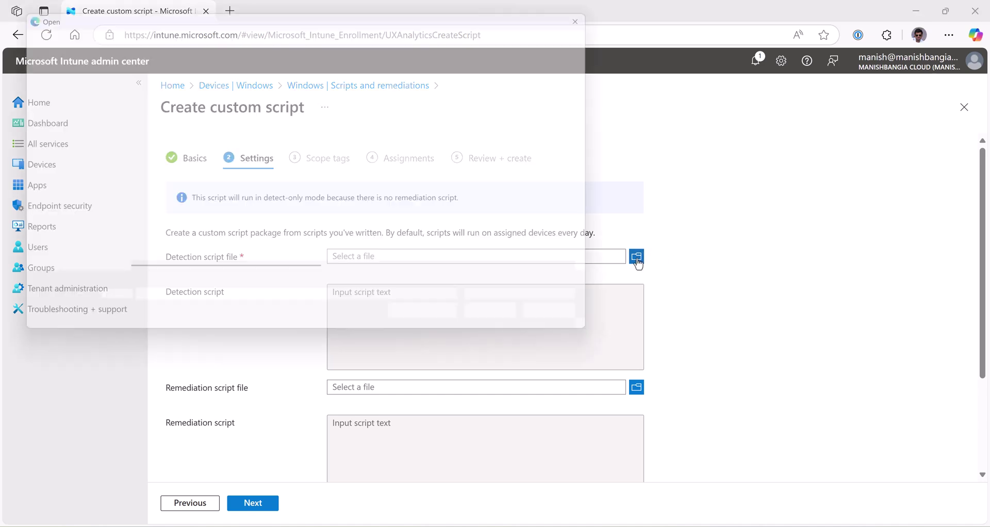
{"action": "left_click", "coordinate": [181, 100]}
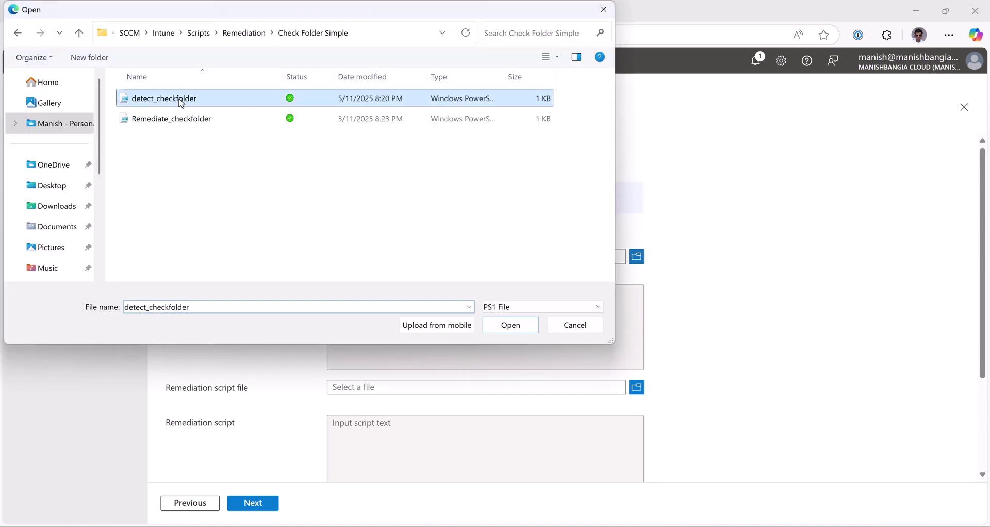
{"action": "left_click", "coordinate": [511, 329]}
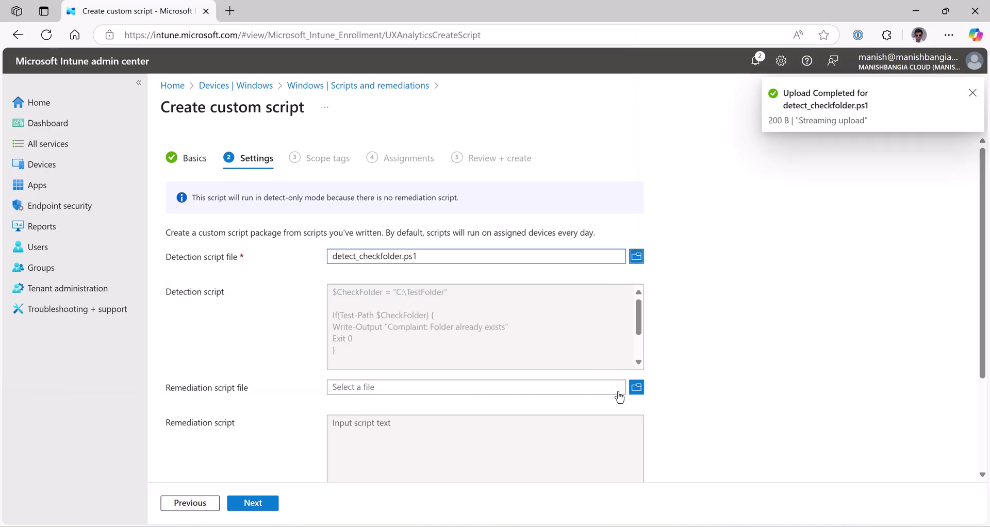
{"action": "left_click", "coordinate": [638, 389]}
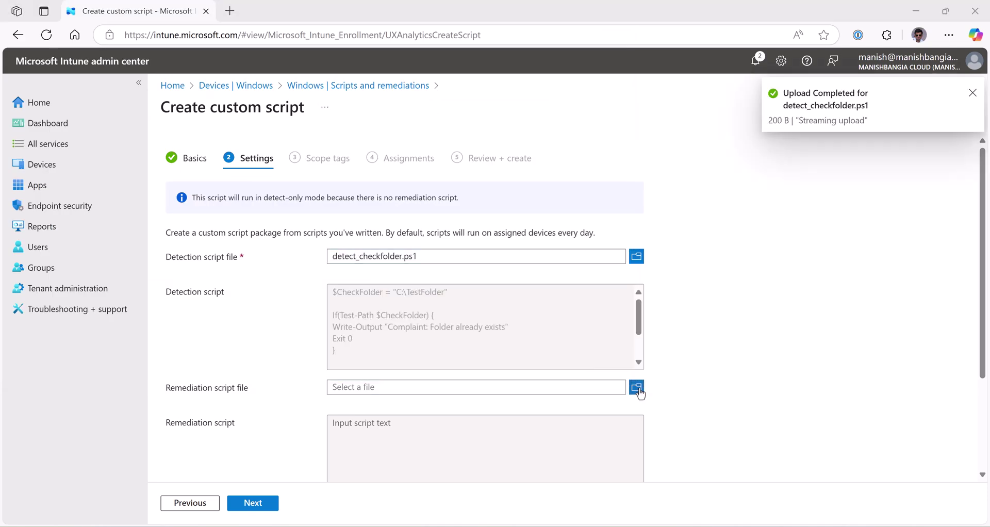
{"action": "left_click", "coordinate": [157, 119]}
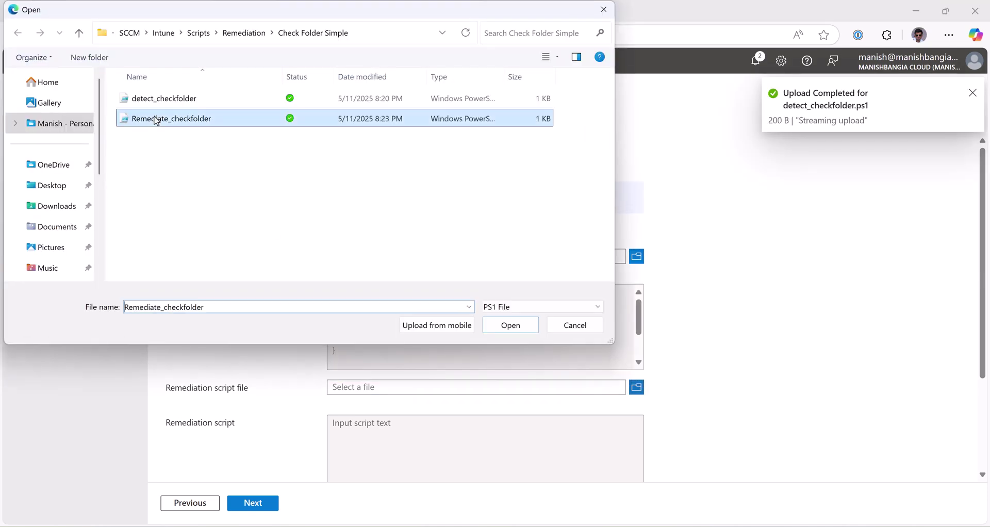
{"action": "left_click", "coordinate": [530, 326]}
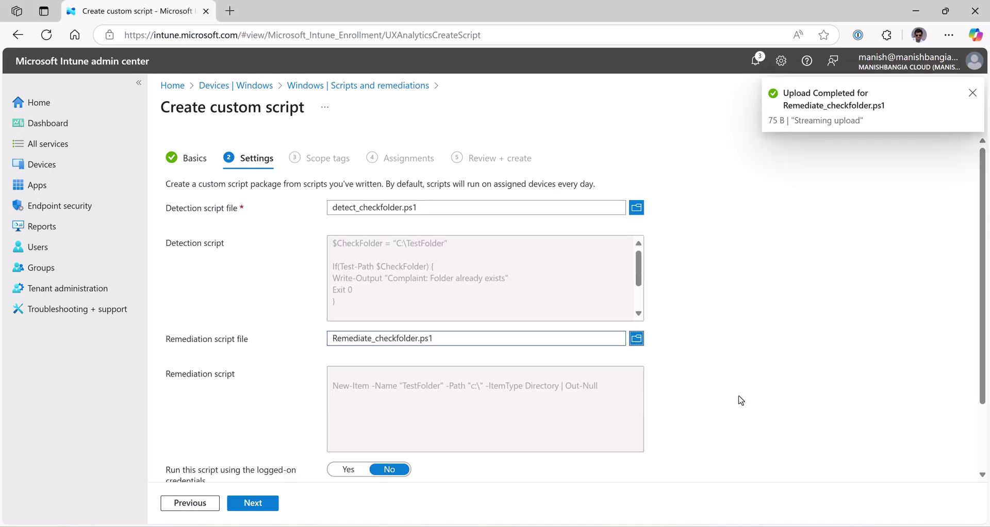
Step: Enable running the script in 64-bit PowerShell and keep the Default scope tag, proceeding to the assignments
{"action": "scroll", "coordinate": [741, 400], "scroll_direction": "down", "scroll_amount": 3}
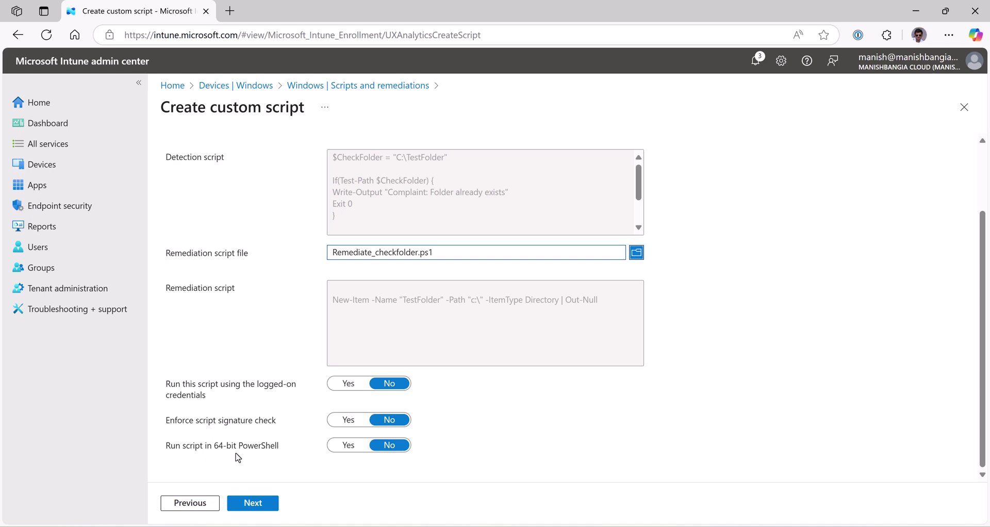
{"action": "left_click", "coordinate": [349, 447]}
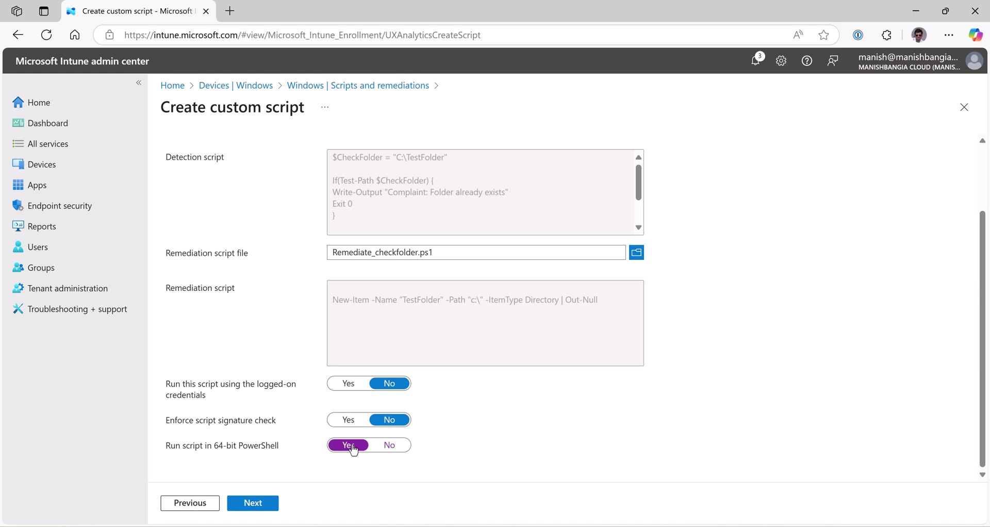
{"action": "left_click", "coordinate": [254, 503]}
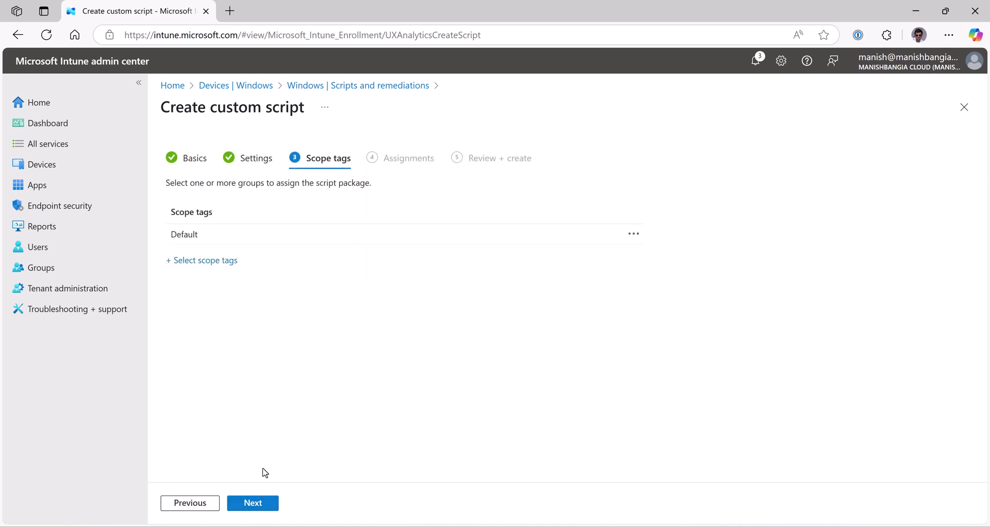
{"action": "left_click", "coordinate": [260, 505]}
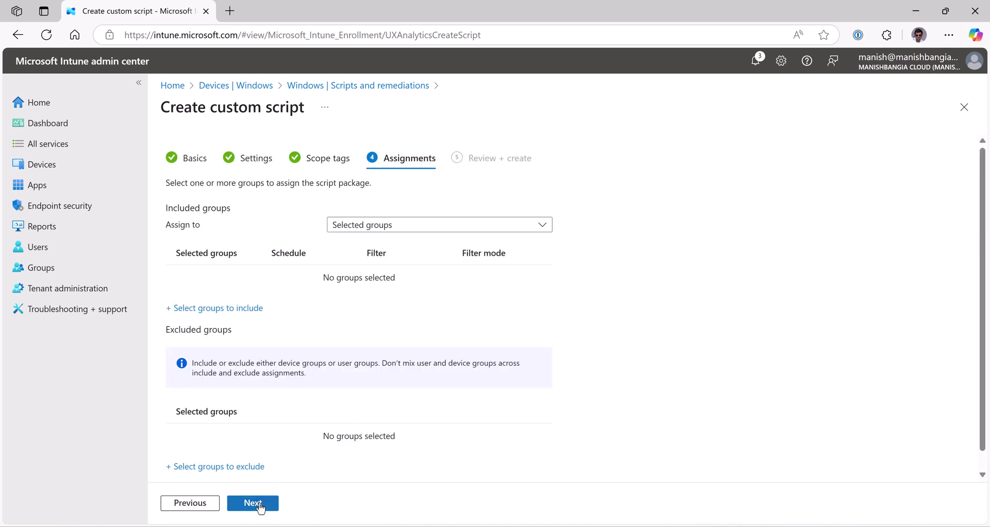
Step: Assign the script package to the group GRP AUVM5132 and proceed to the review
{"action": "left_click", "coordinate": [219, 308]}
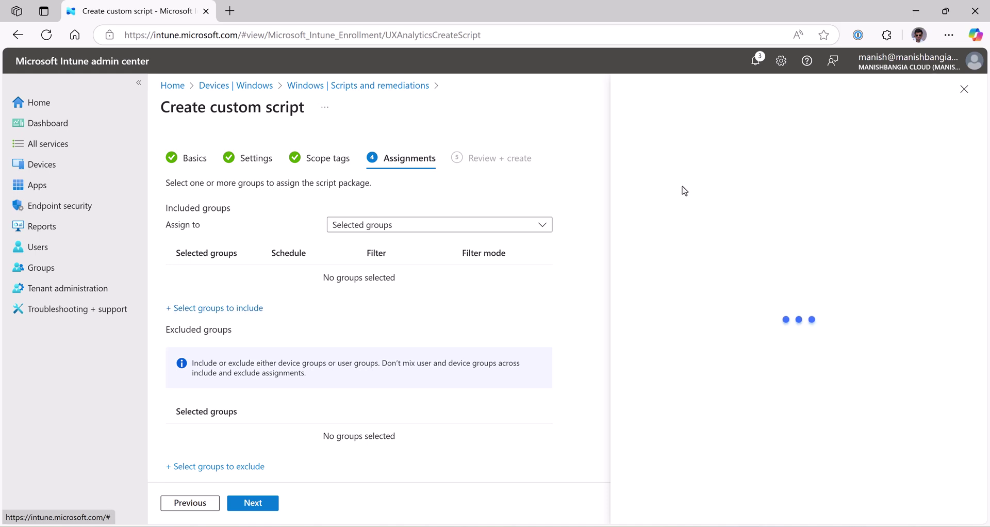
{"action": "left_click", "coordinate": [467, 185]}
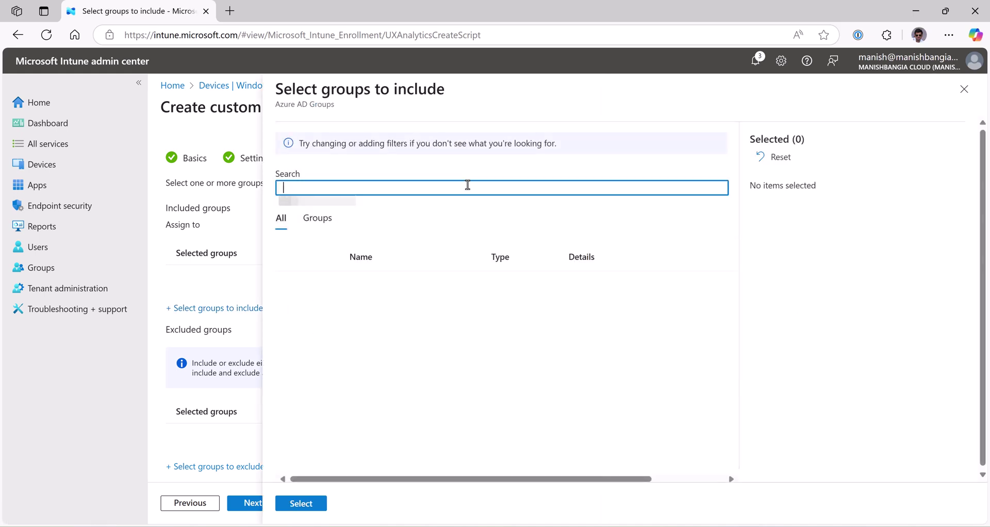
{"action": "type", "text": "grp auvm"}
{"action": "left_click", "coordinate": [292, 285]}
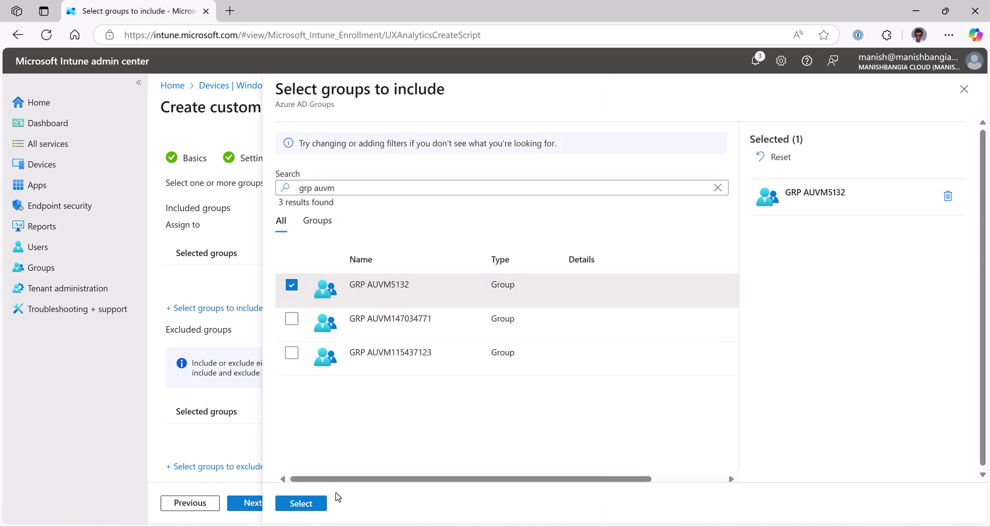
{"action": "left_click", "coordinate": [299, 504]}
{"action": "left_click", "coordinate": [253, 503]}
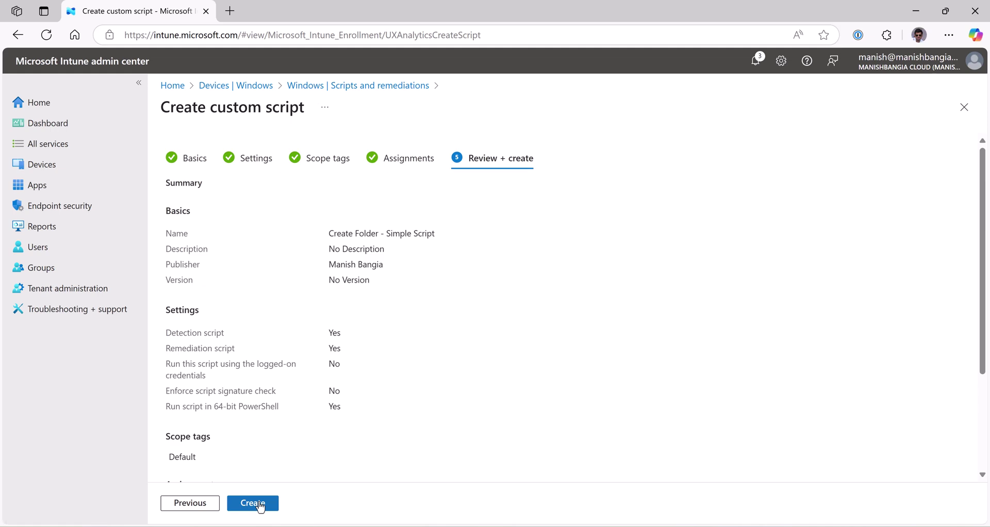
Step: Go back to the assignments, apply a Daily schedule repeating every 1 day at 10:00:00 AM for GRP AUVM5132, and create the script package
{"action": "left_click", "coordinate": [191, 503]}
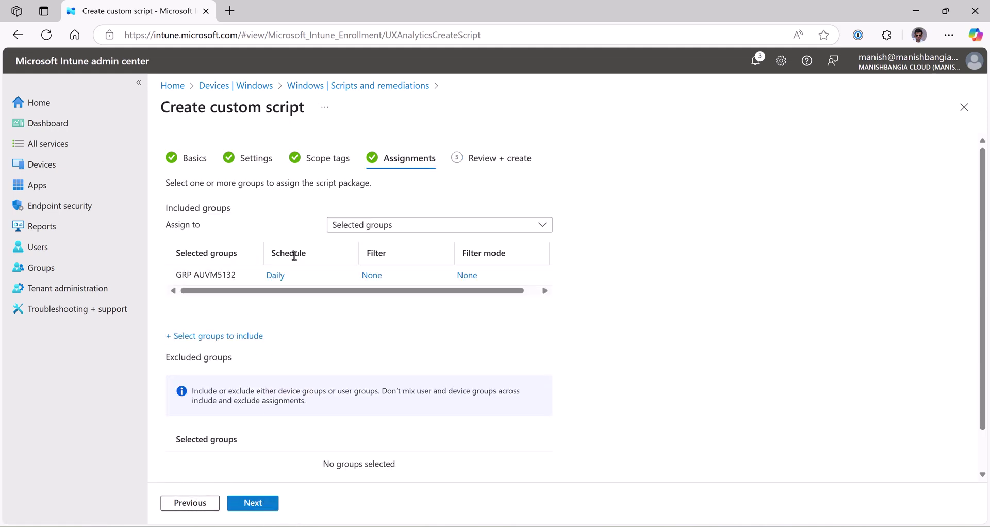
{"action": "left_click", "coordinate": [273, 277]}
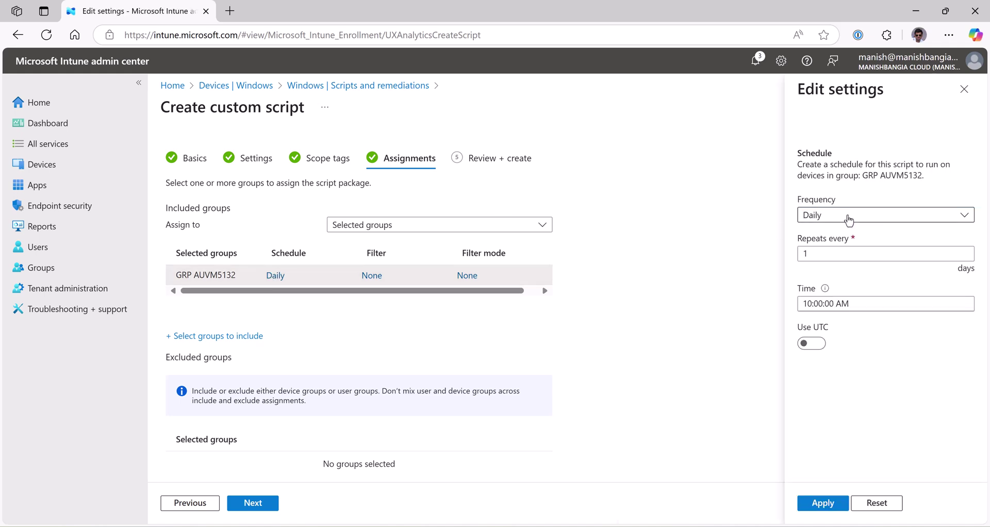
{"action": "left_click", "coordinate": [848, 220]}
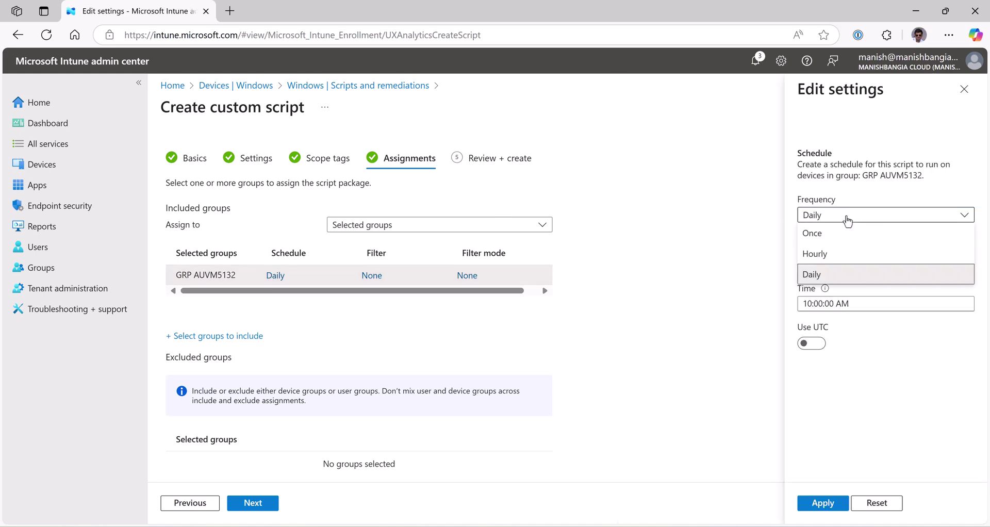
{"action": "left_click", "coordinate": [827, 255]}
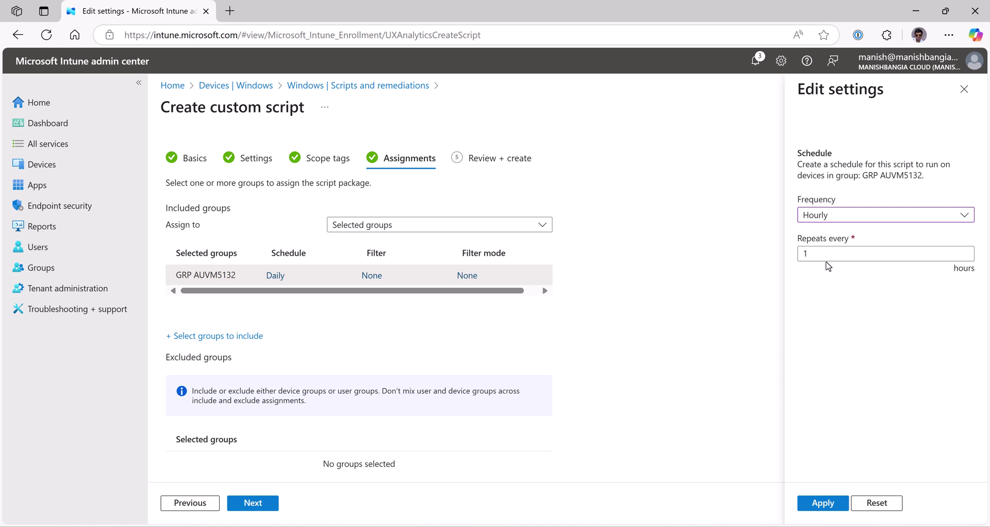
{"action": "left_click", "coordinate": [876, 258]}
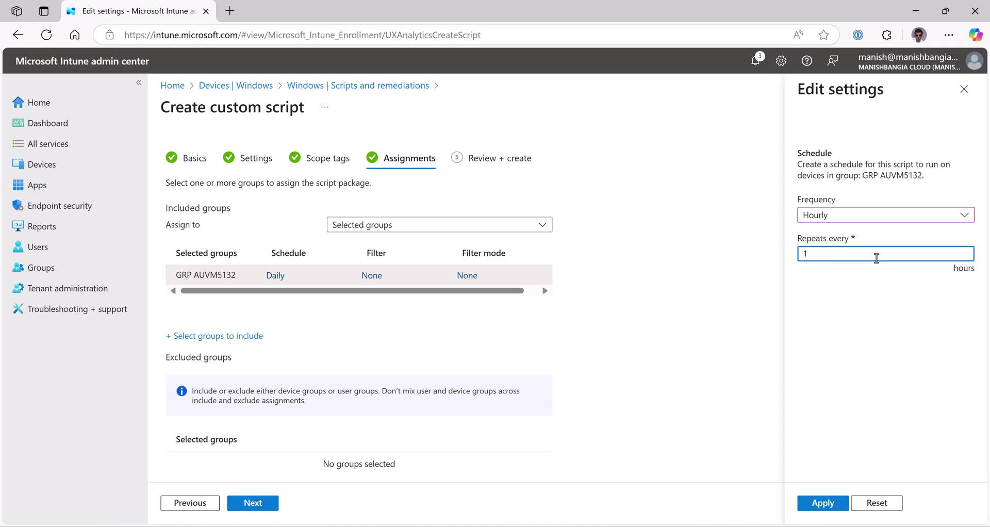
{"action": "left_click", "coordinate": [861, 219]}
{"action": "left_click", "coordinate": [846, 273]}
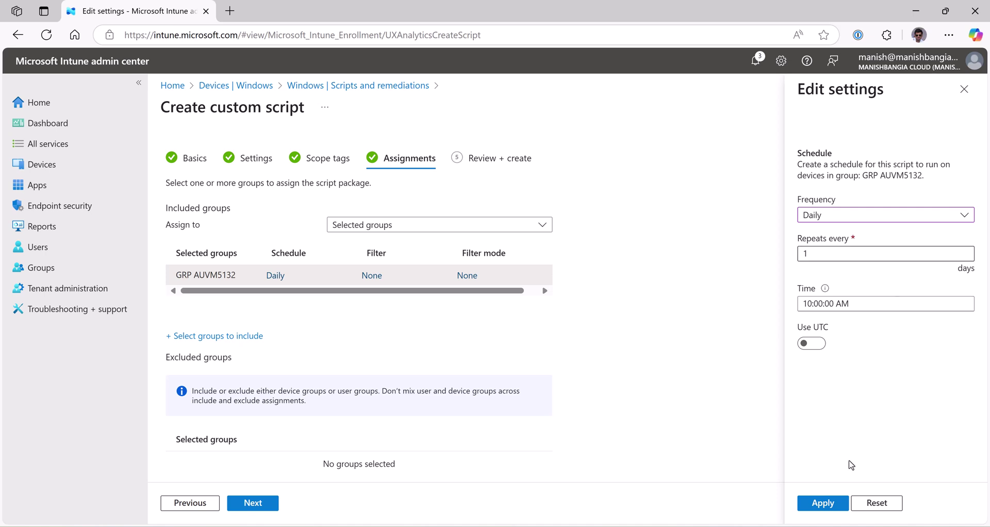
{"action": "left_click", "coordinate": [822, 503]}
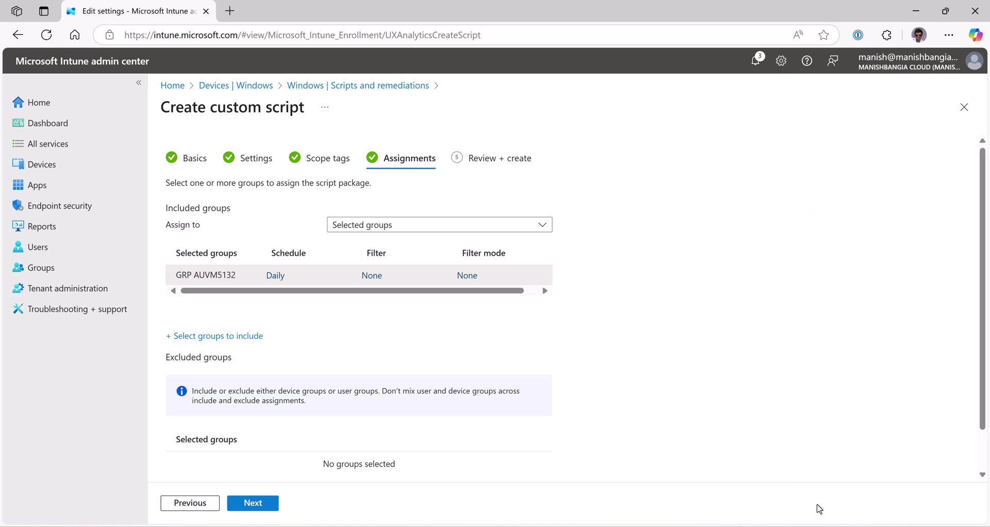
{"action": "left_click", "coordinate": [247, 505]}
{"action": "left_click", "coordinate": [239, 510]}
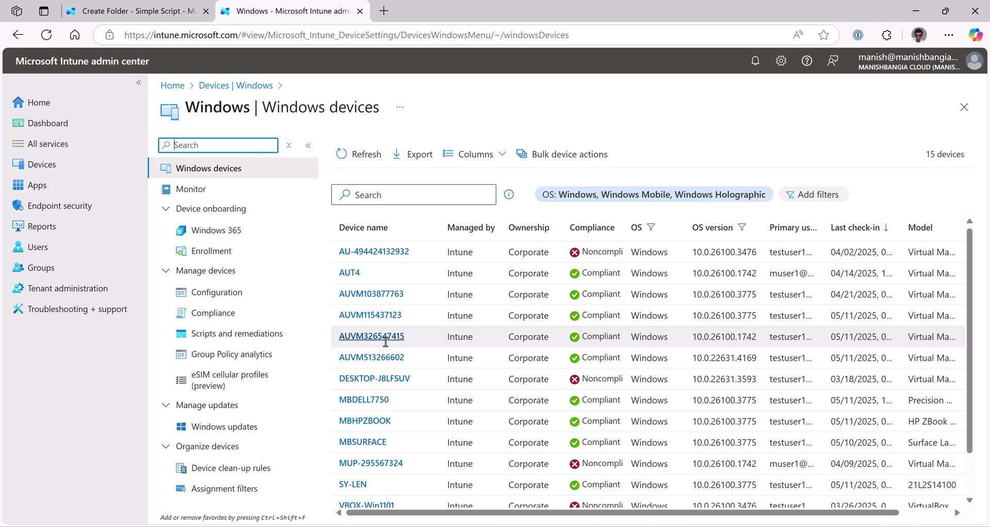
Step: Run the "Create Folder - Simple Script" remediation on demand on the Windows device AUVM326547415
{"action": "left_click", "coordinate": [371, 336]}
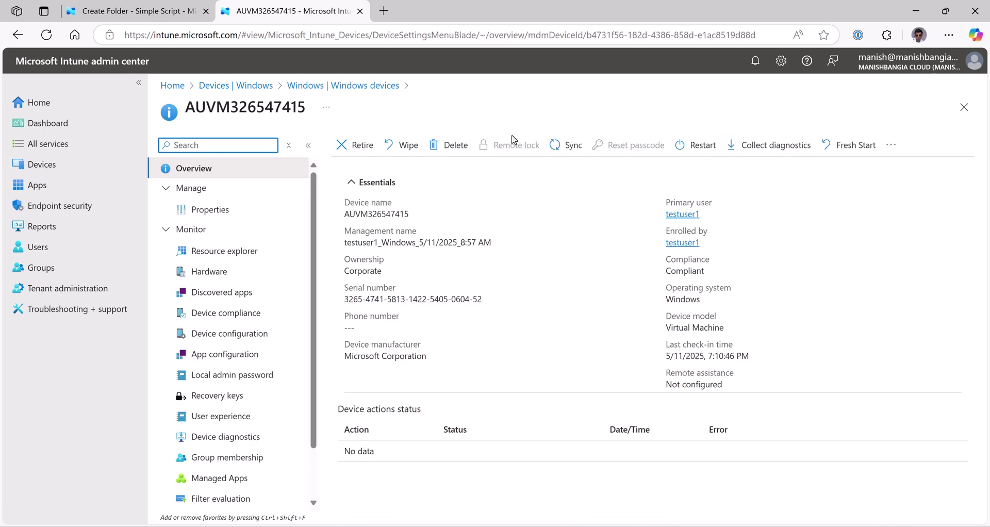
{"action": "left_click", "coordinate": [892, 146]}
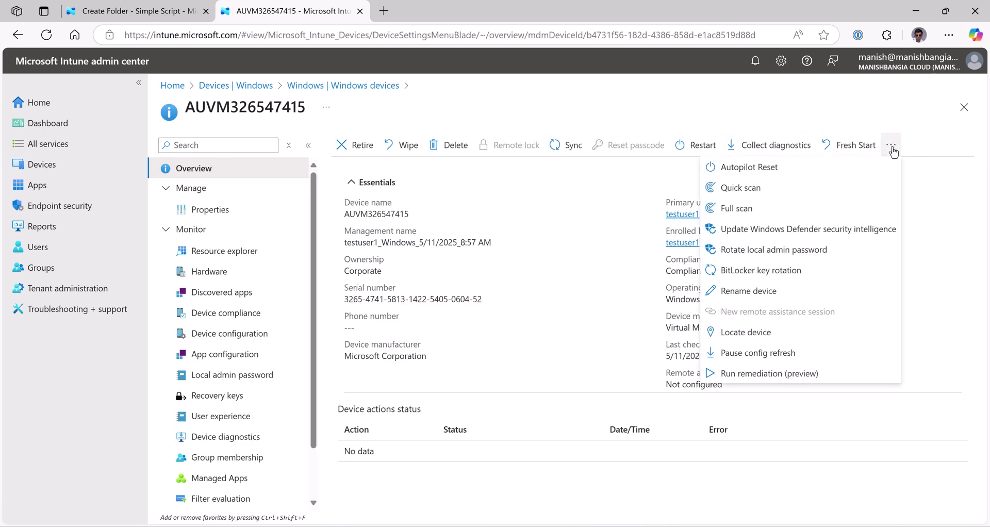
{"action": "left_click", "coordinate": [779, 373]}
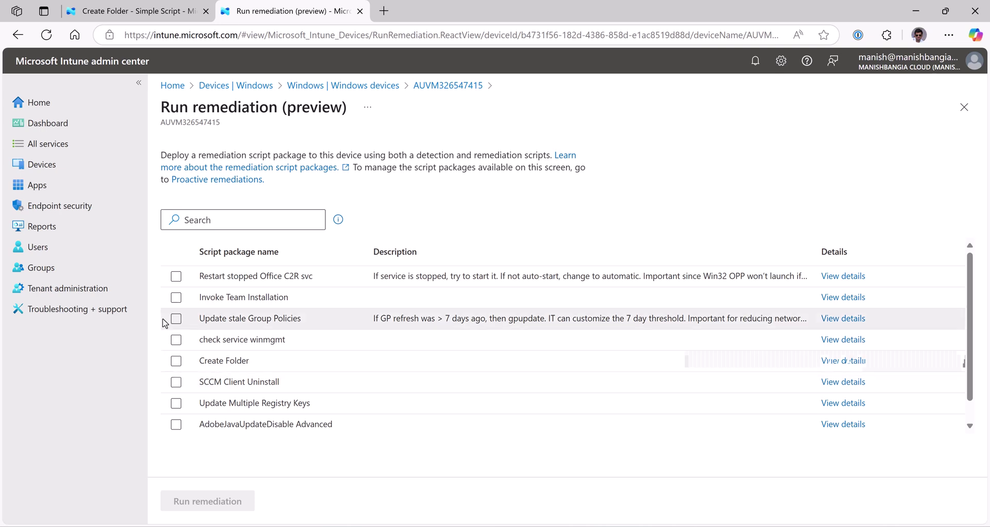
{"action": "scroll", "coordinate": [165, 330], "scroll_direction": "down", "scroll_amount": 1}
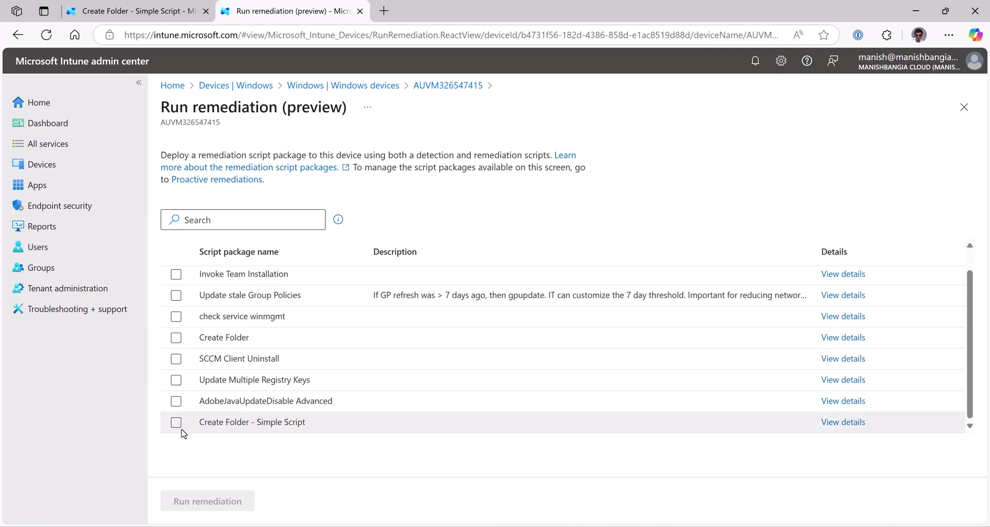
{"action": "left_click", "coordinate": [176, 423]}
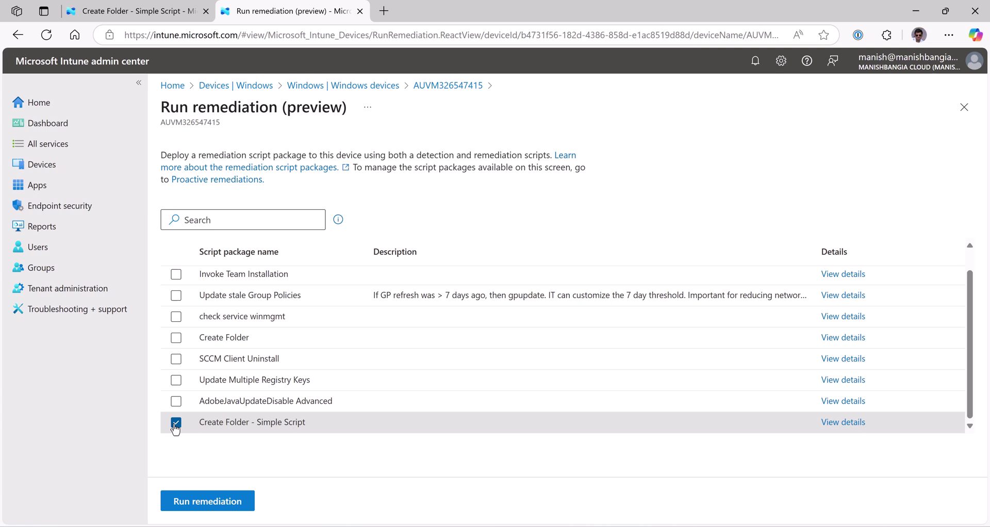
{"action": "left_click", "coordinate": [207, 501]}
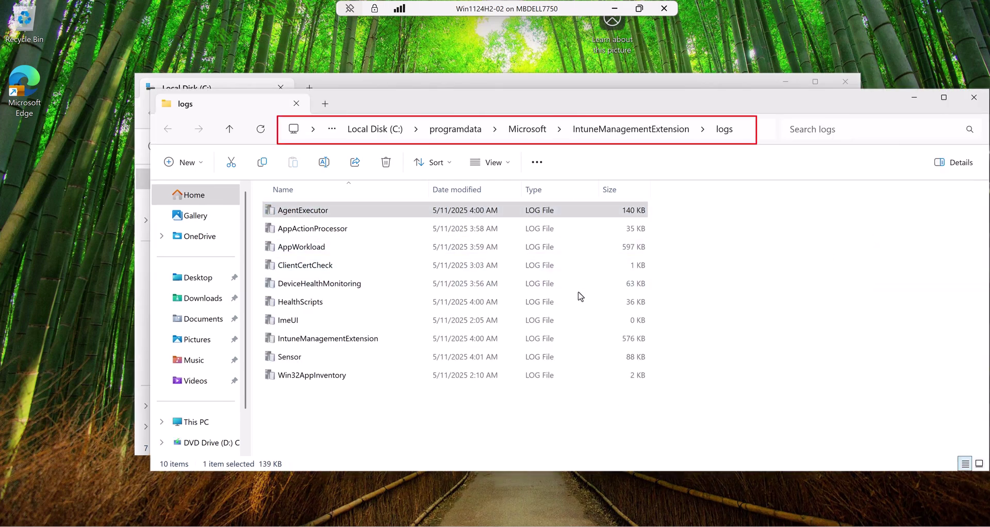
Step: On the client VM, open IntuneManagementExtension.log from C:\programdata\Microsoft\IntuneManagementExtension\logs and examine the PowerShell execution exit codes
{"action": "key", "text": "alt+d"}
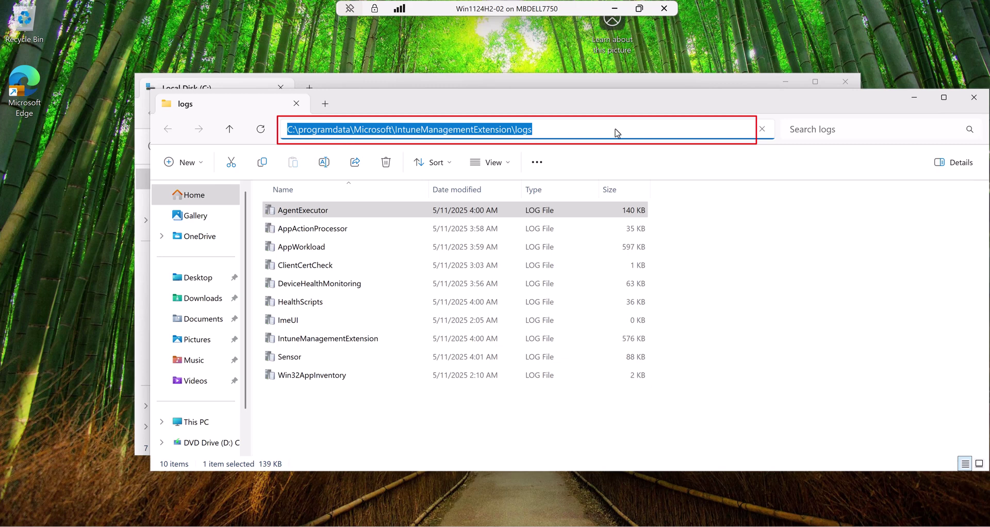
{"action": "left_click", "coordinate": [393, 418]}
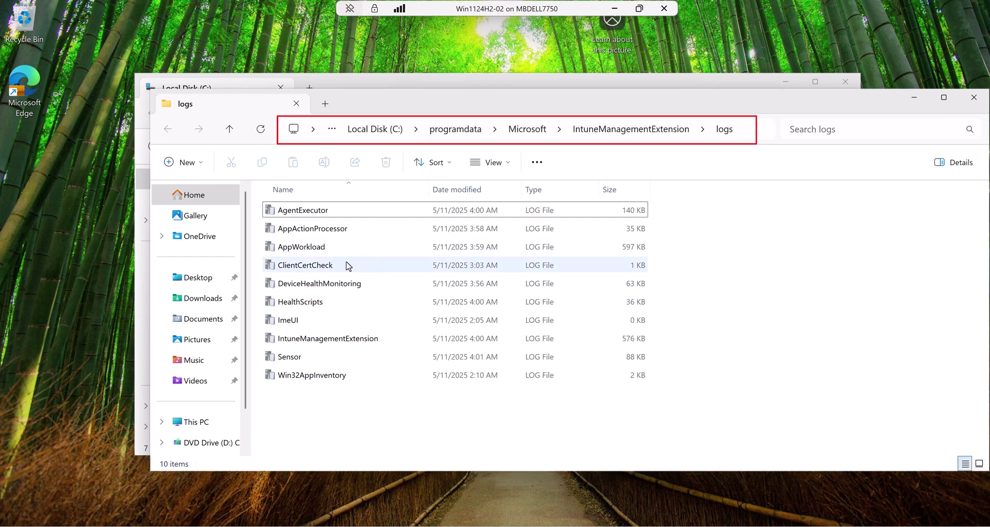
{"action": "left_click", "coordinate": [319, 338]}
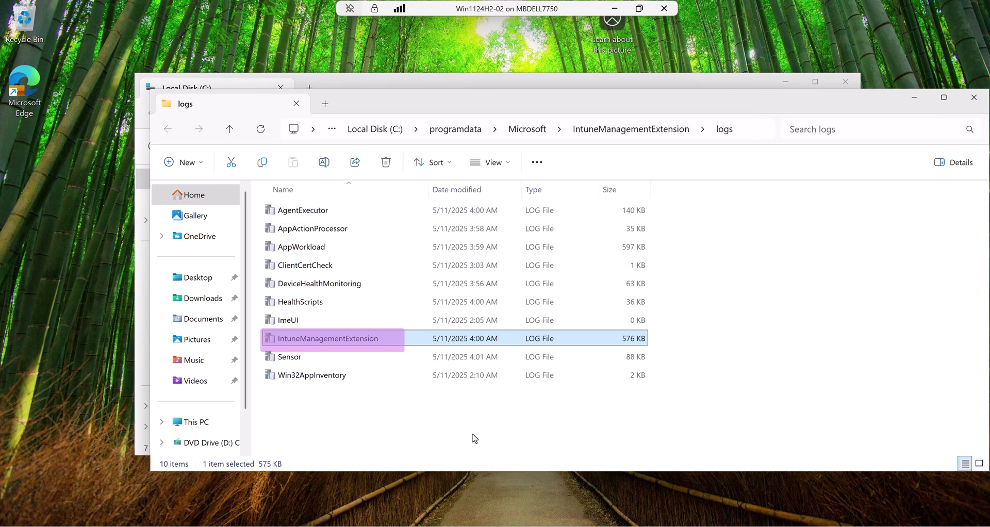
{"action": "double_click", "coordinate": [354, 339]}
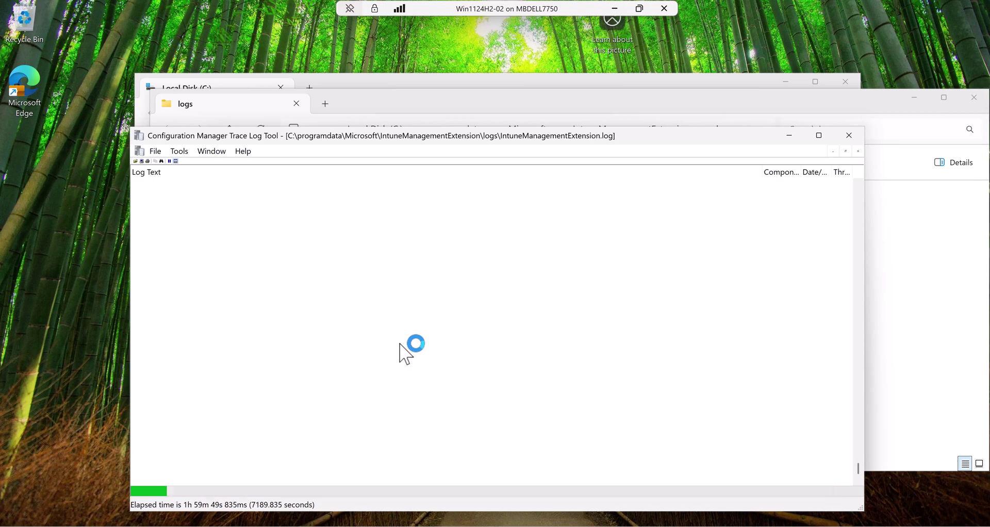
{"action": "left_click", "coordinate": [362, 304]}
{"action": "left_click", "coordinate": [266, 208]}
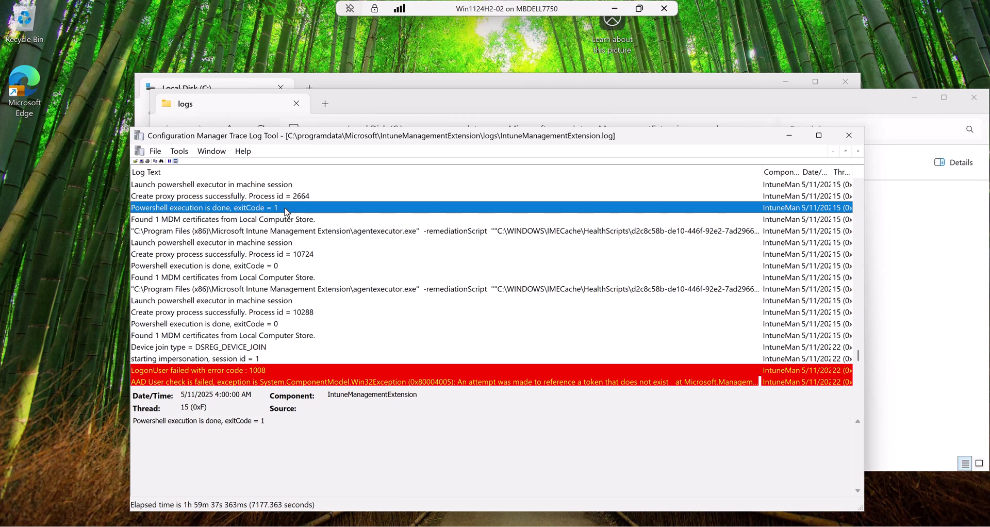
{"action": "left_click", "coordinate": [272, 268]}
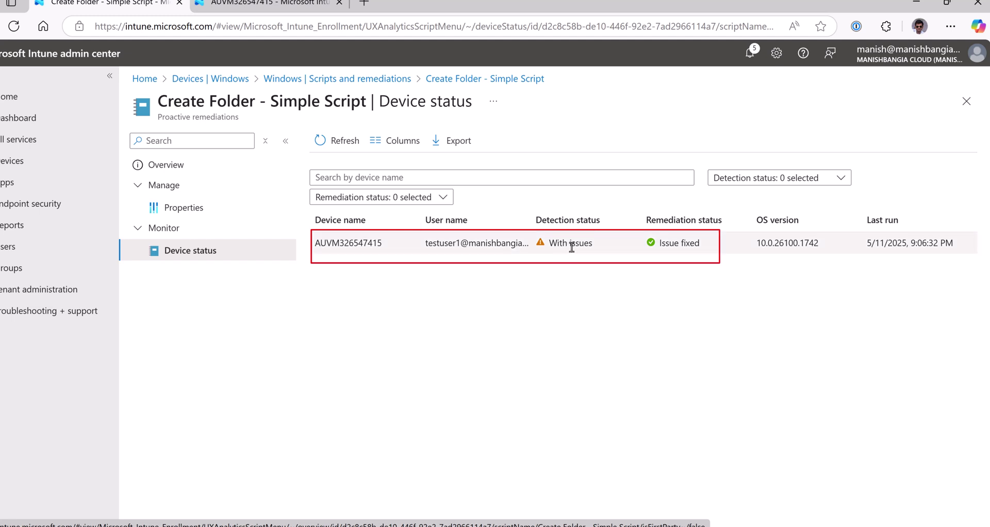
Step: In Intune, add the pre-remediation and post-remediation detection error and output columns to the script package's device status list
{"action": "left_click", "coordinate": [409, 151]}
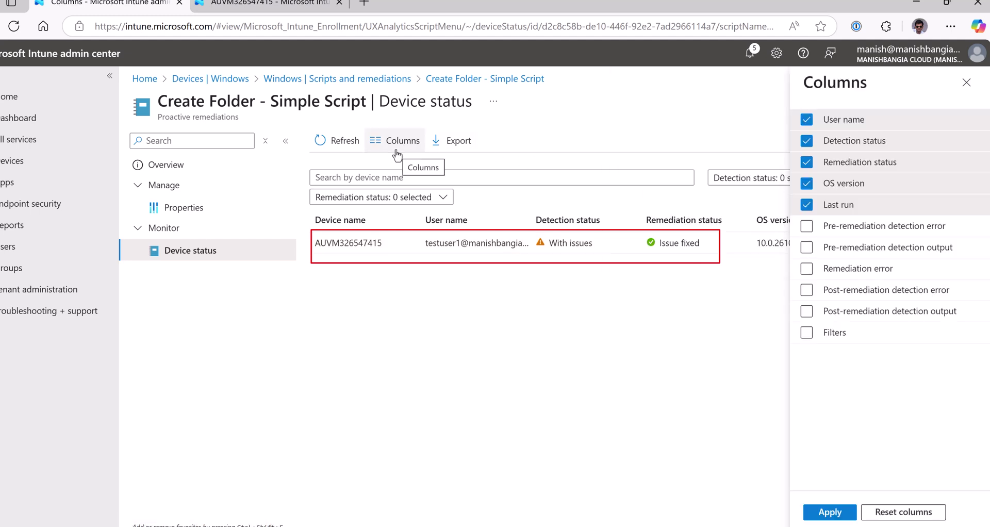
{"action": "left_click", "coordinate": [807, 225]}
{"action": "left_click", "coordinate": [806, 248]}
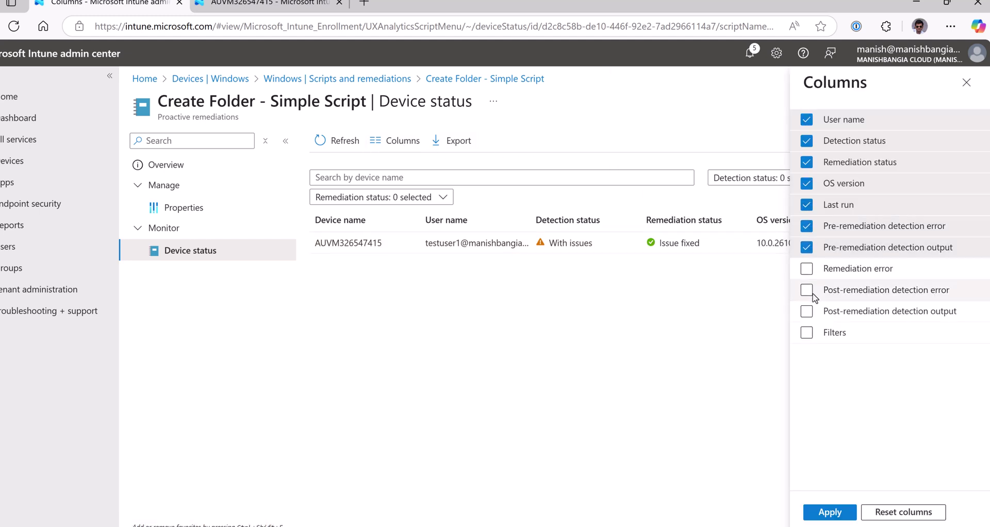
{"action": "left_click", "coordinate": [806, 289]}
{"action": "left_click", "coordinate": [806, 311]}
{"action": "left_click", "coordinate": [830, 512]}
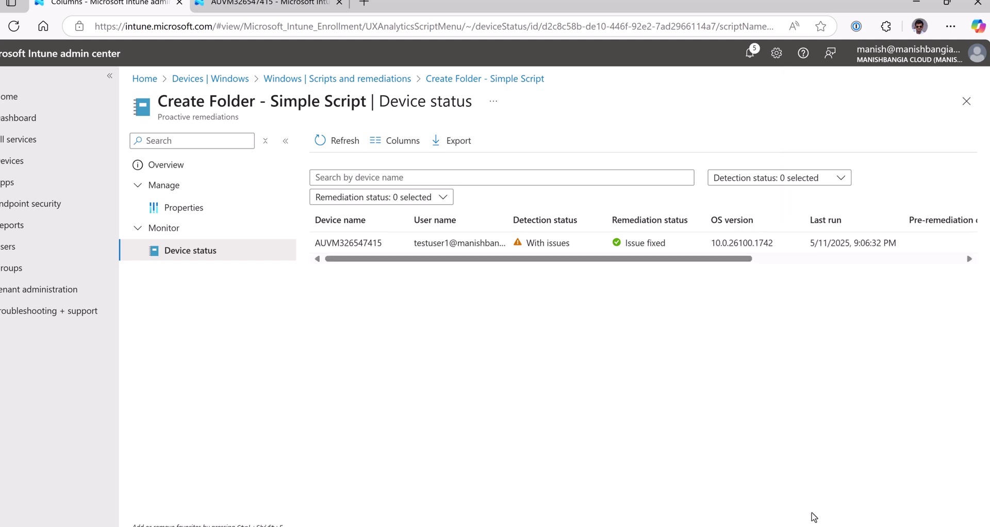
Step: Widen the pre-remediation detection output column and review the full pre-remediation and post-remediation detection outputs for AUVM326547415
{"action": "scroll", "coordinate": [732, 261], "scroll_direction": "right", "scroll_amount": 5}
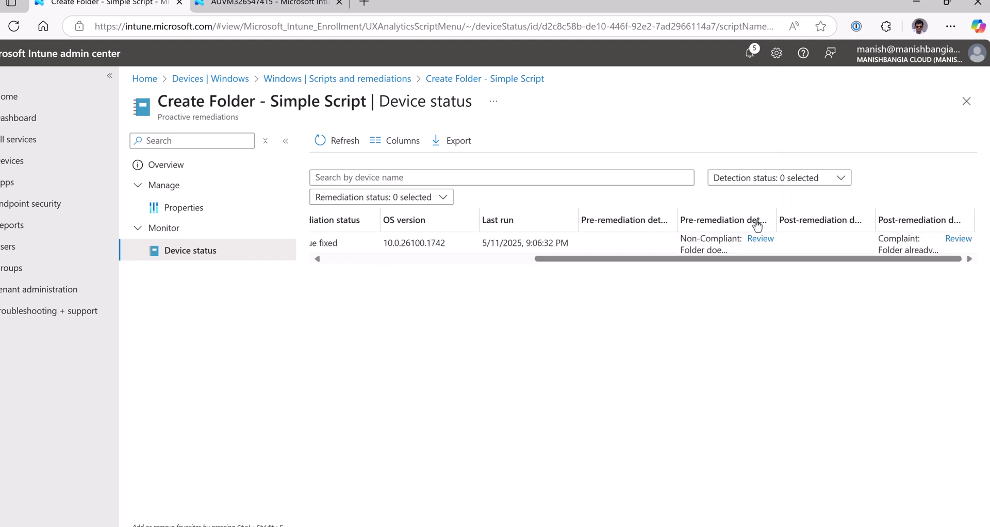
{"action": "left_click_drag", "start_coordinate": [776, 220], "coordinate": [816, 220]}
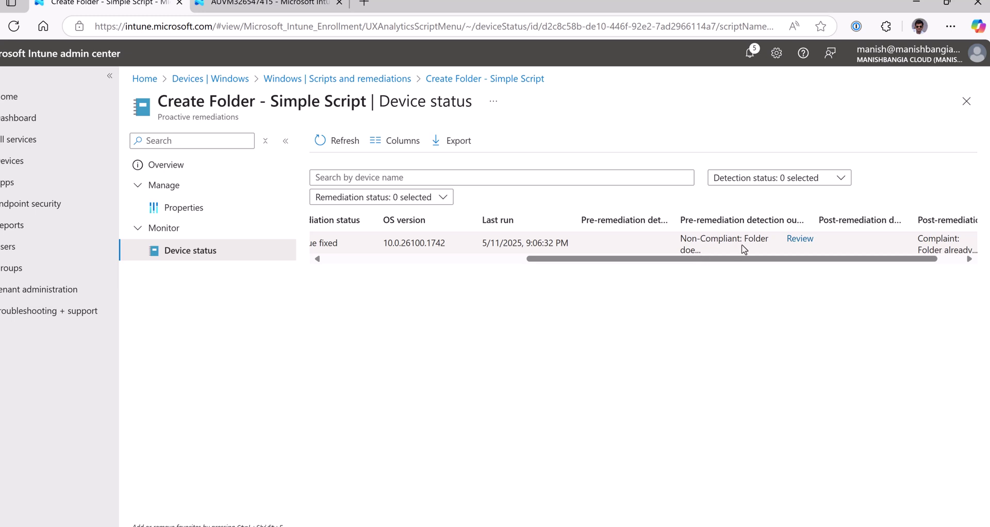
{"action": "left_click", "coordinate": [800, 240]}
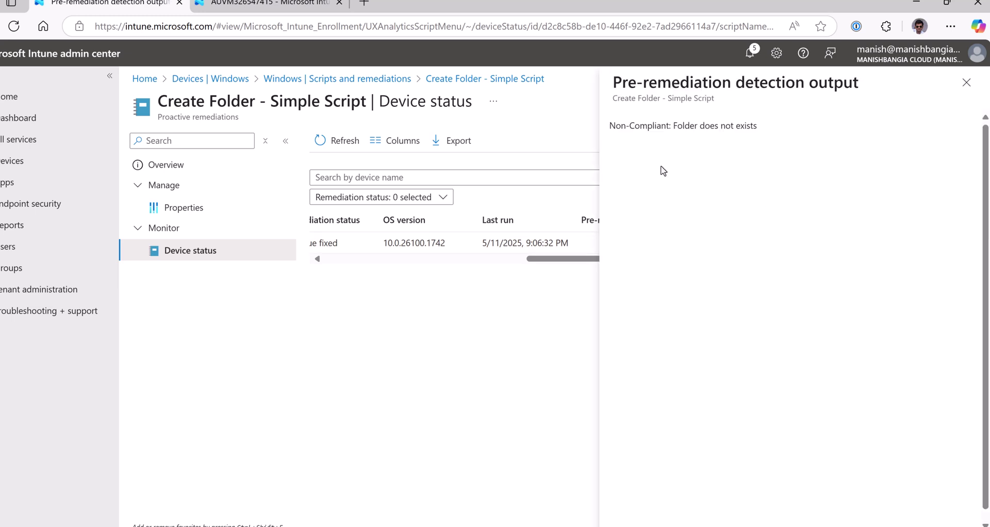
{"action": "left_click", "coordinate": [967, 83]}
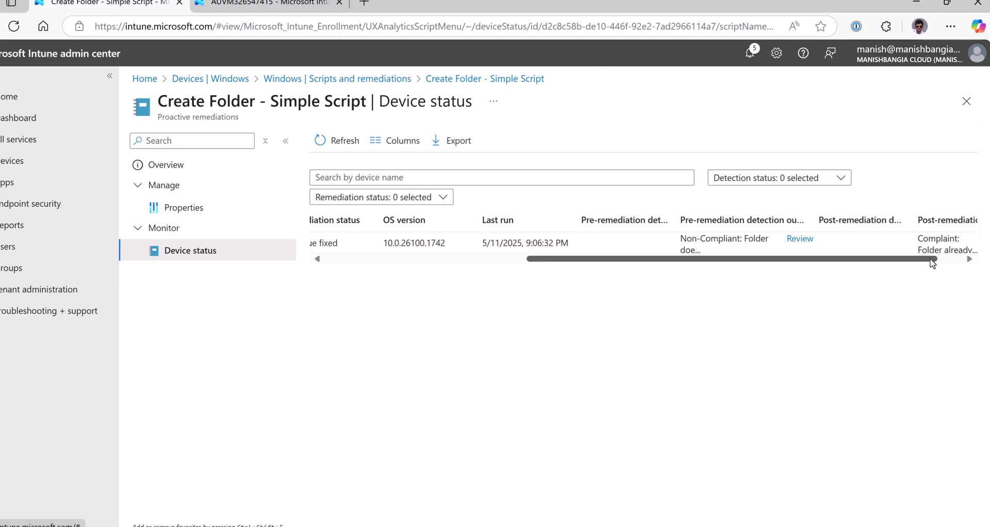
{"action": "left_click_drag", "start_coordinate": [935, 259], "coordinate": [958, 259]}
{"action": "left_click", "coordinate": [959, 239]}
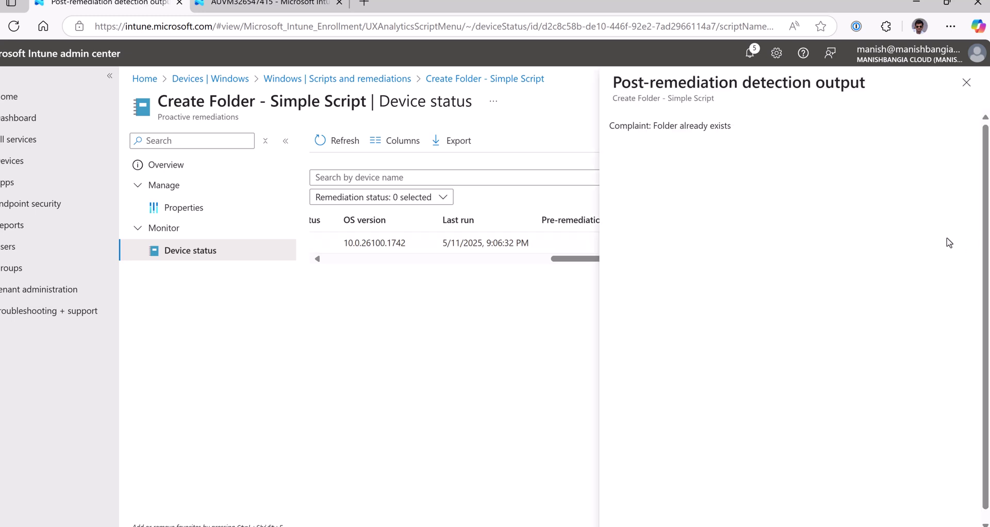
{"action": "left_click", "coordinate": [967, 83]}
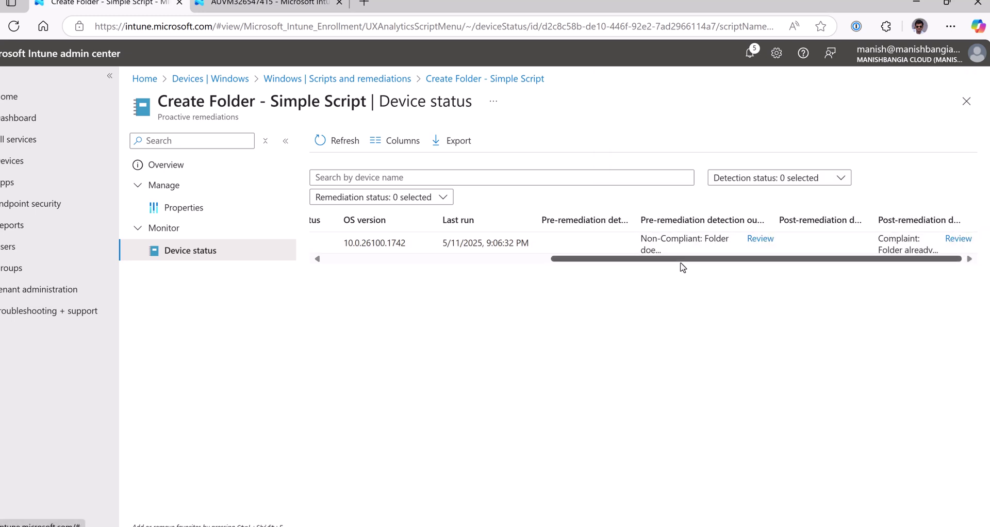